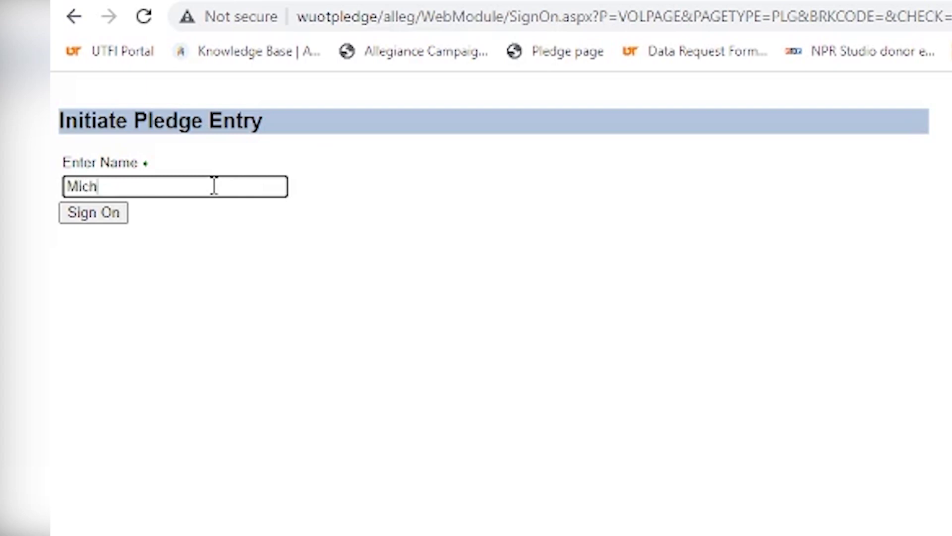
# Sign on with the volunteer's name to open the WUOT donation form
pyautogui.press('Return')
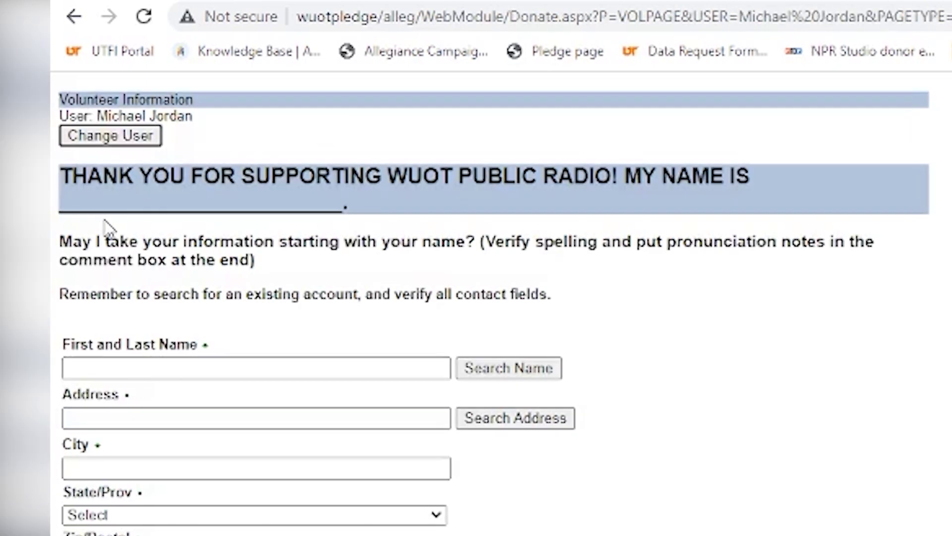
# Search accounts by the donor's full name and load the second matching record
pyautogui.scroll(-2, 496, 297)
pyautogui.scroll(2, 496, 298)
pyautogui.click(404, 367)
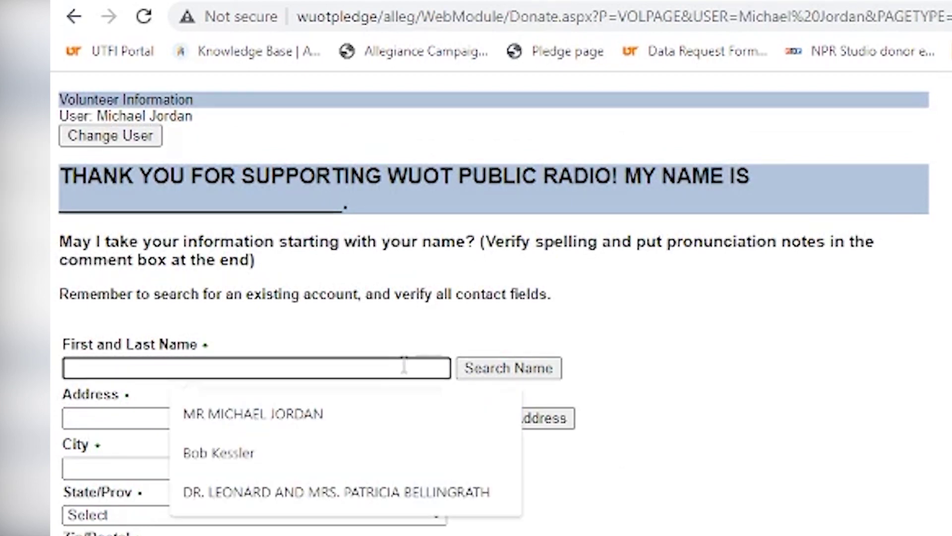
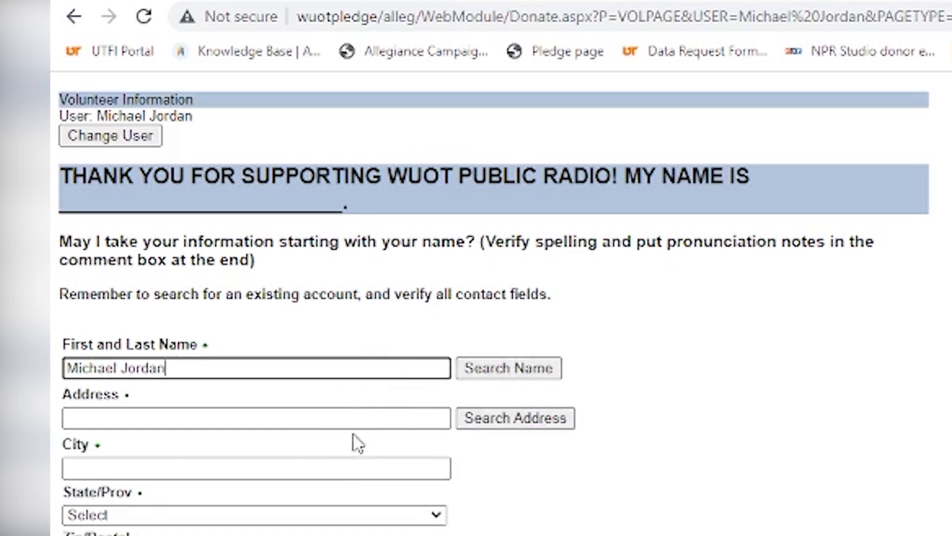
pyautogui.click(500, 373)
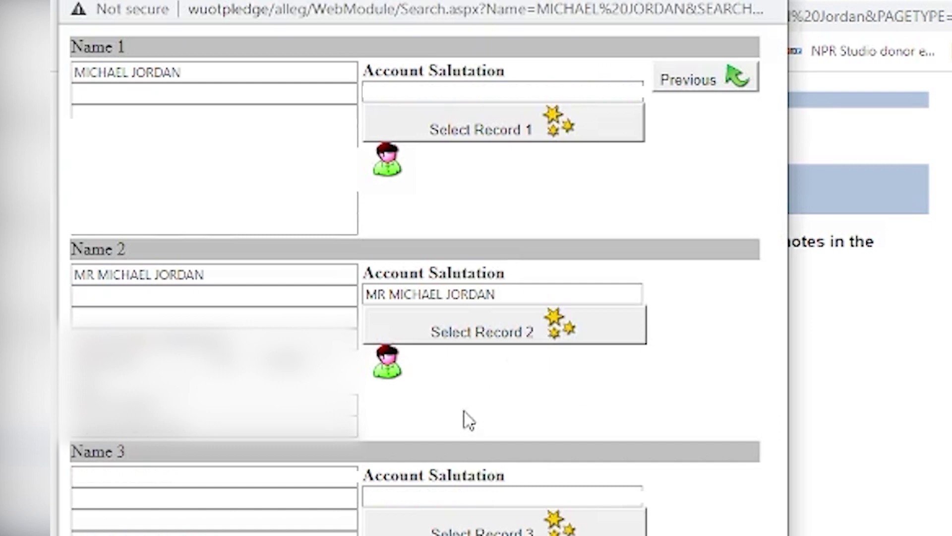
pyautogui.click(462, 335)
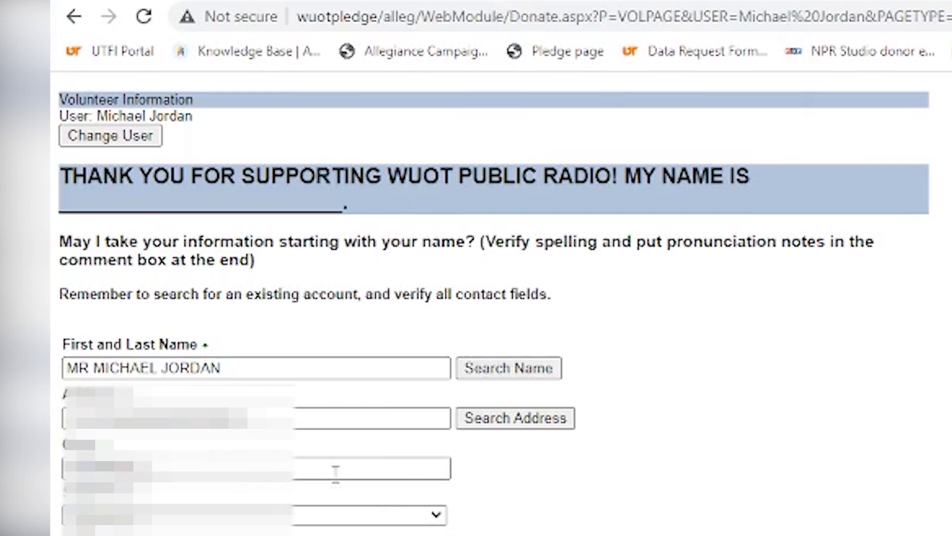
pyautogui.scroll(-4, 759, 529)
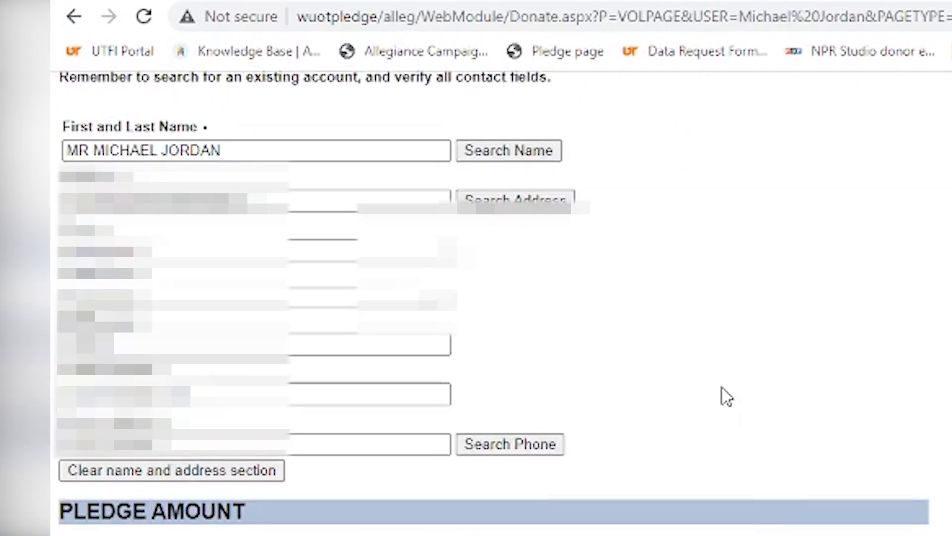
pyautogui.scroll(4, 722, 388)
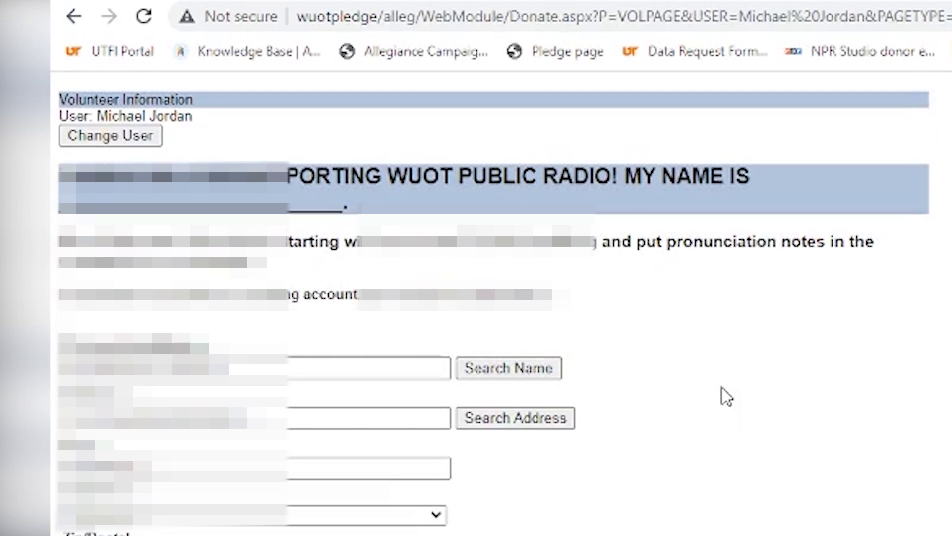
pyautogui.scroll(-2, 722, 388)
pyautogui.scroll(-2, 722, 387)
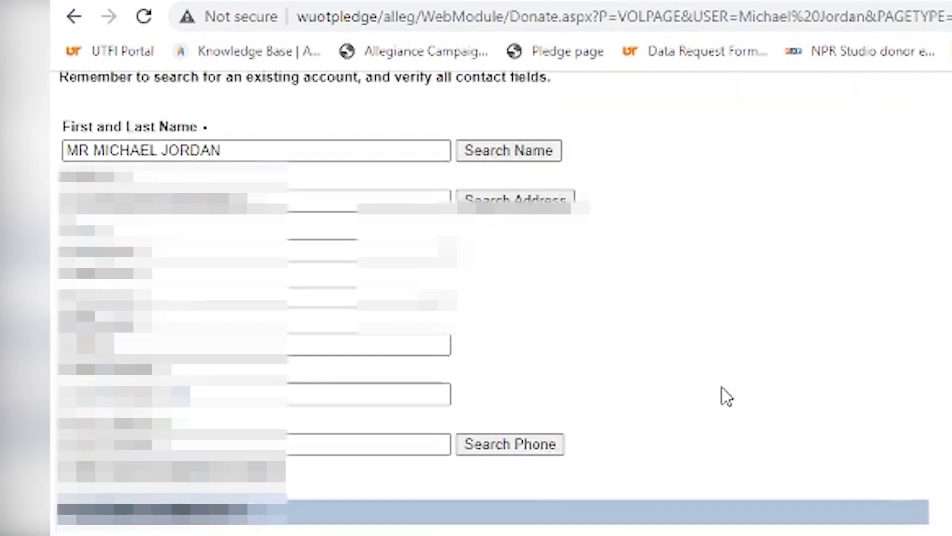
pyautogui.scroll(-2, 722, 386)
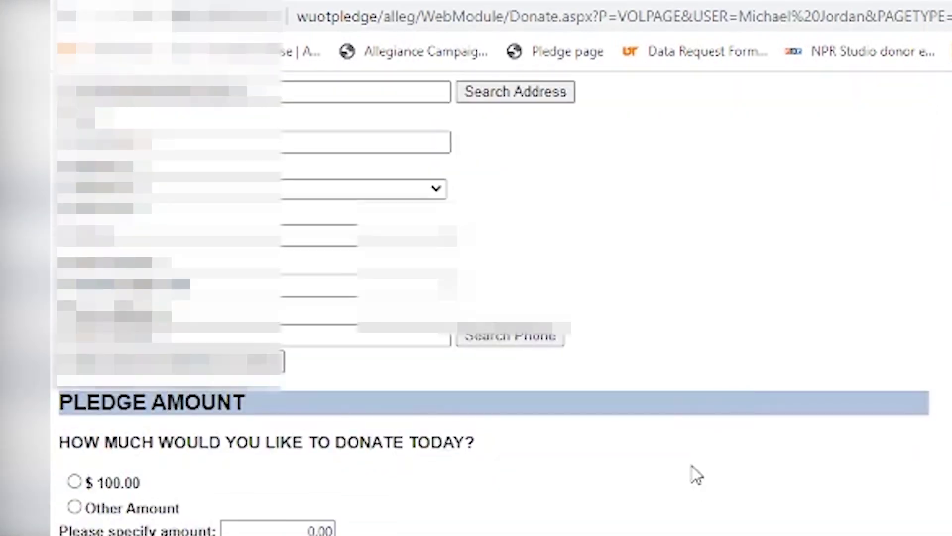
pyautogui.scroll(-2, 696, 475)
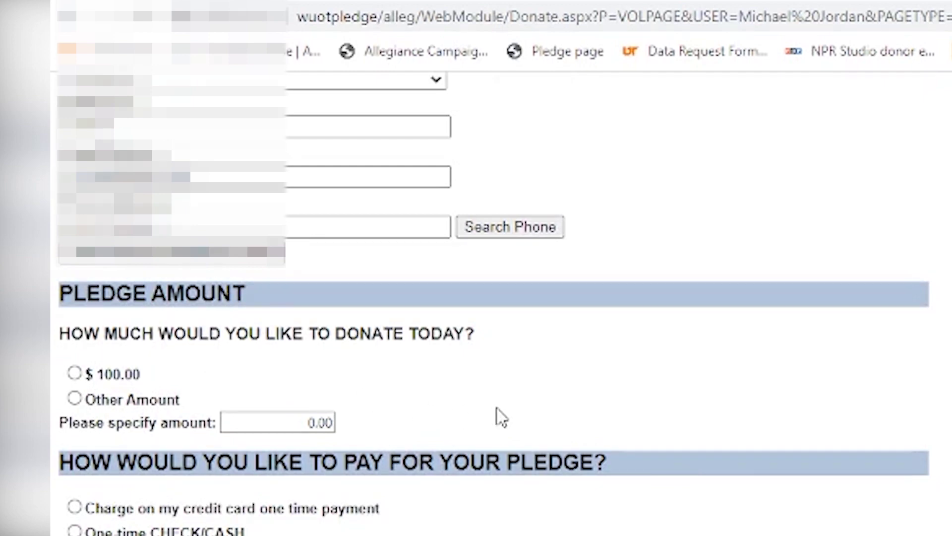
# Choose Other Amount and replace the default 0.00 with a 0.60 pledge
pyautogui.click(79, 397)
pyautogui.click(302, 422)
pyautogui.click(275, 423)
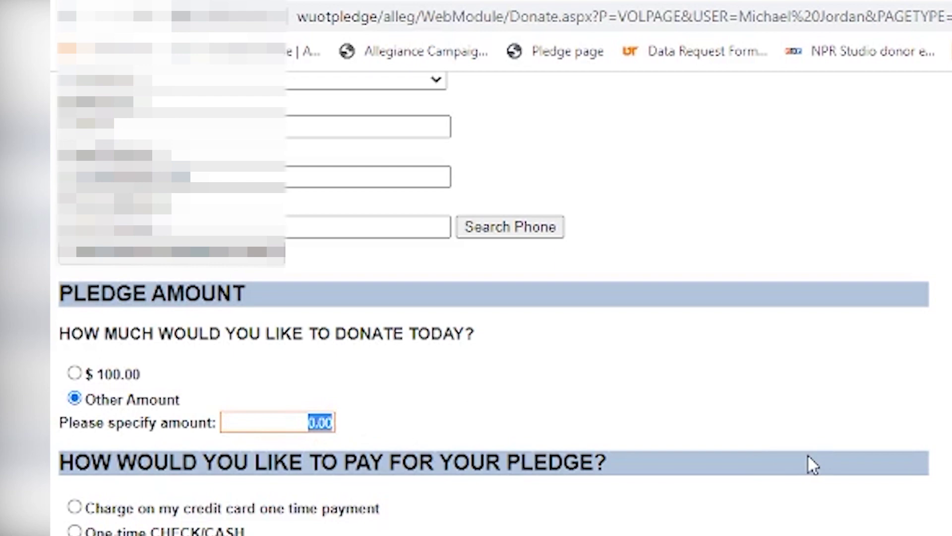
pyautogui.press('BackSpace')
pyautogui.write('60')
pyautogui.click(685, 389)
pyautogui.scroll(-2, 744, 418)
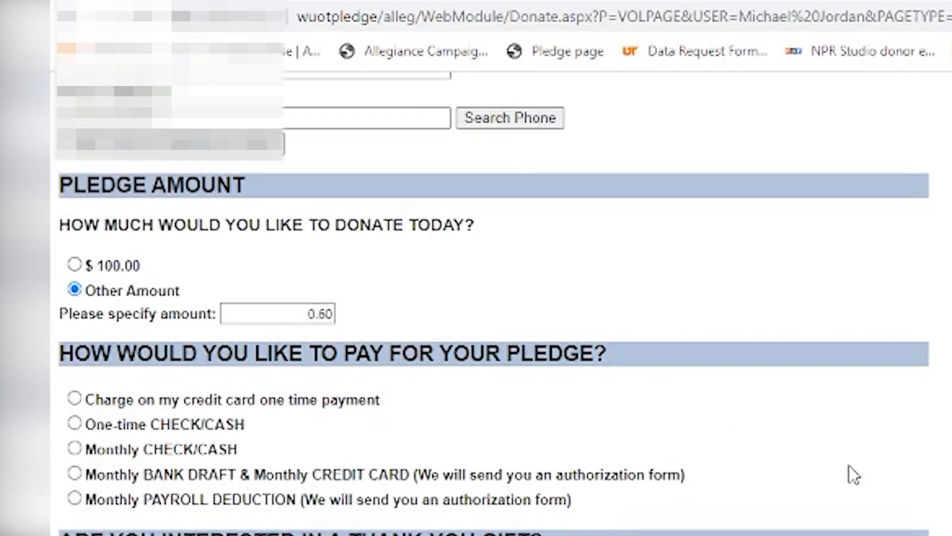
pyautogui.scroll(-2, 936, 472)
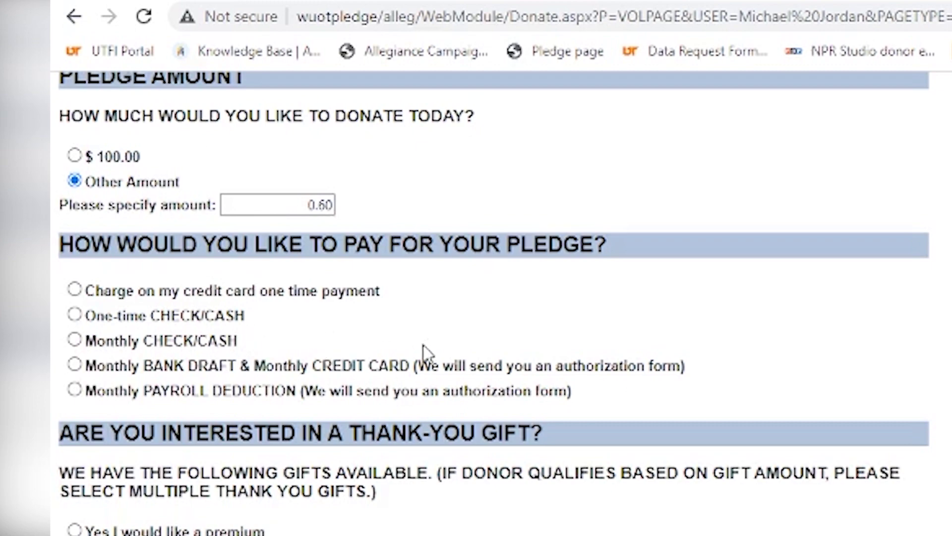
pyautogui.scroll(-2, 491, 338)
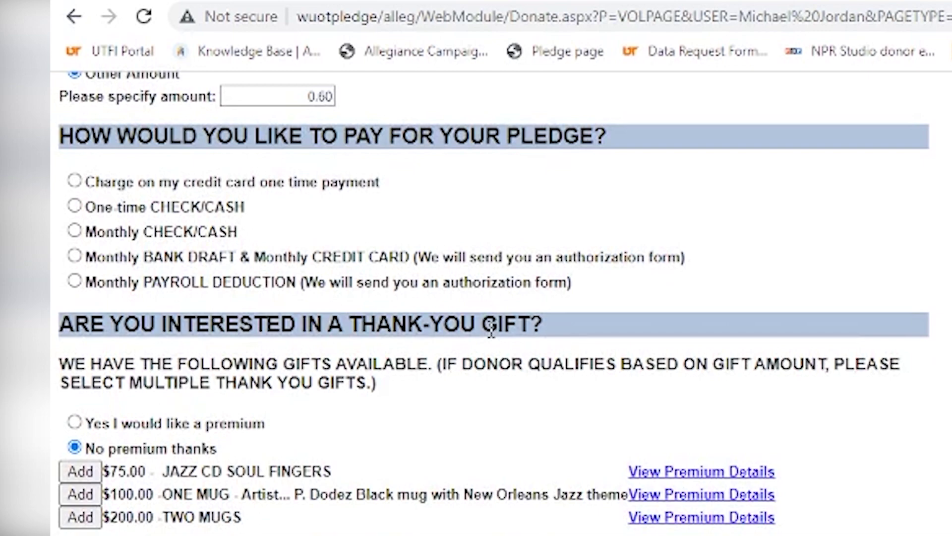
pyautogui.scroll(2, 491, 331)
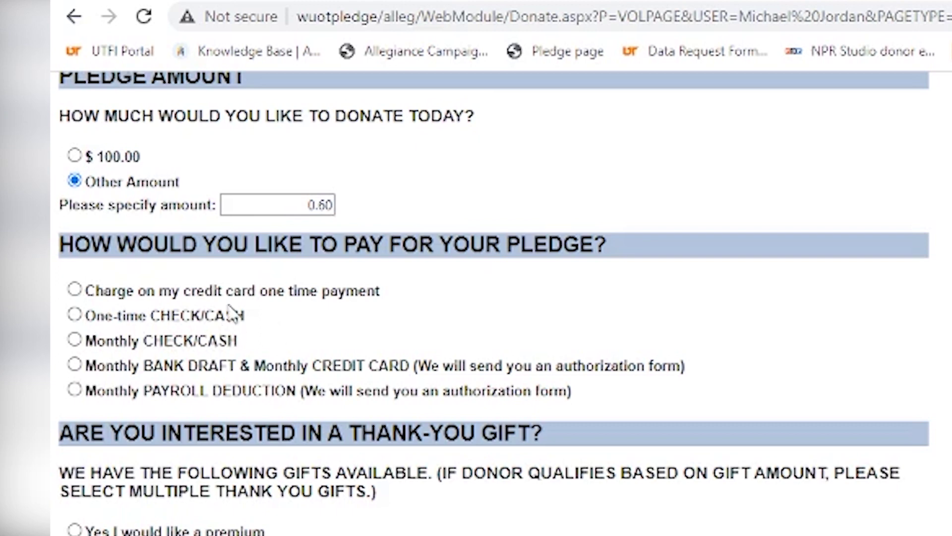
# Set the payment method to a one-time credit card charge
pyautogui.click(74, 289)
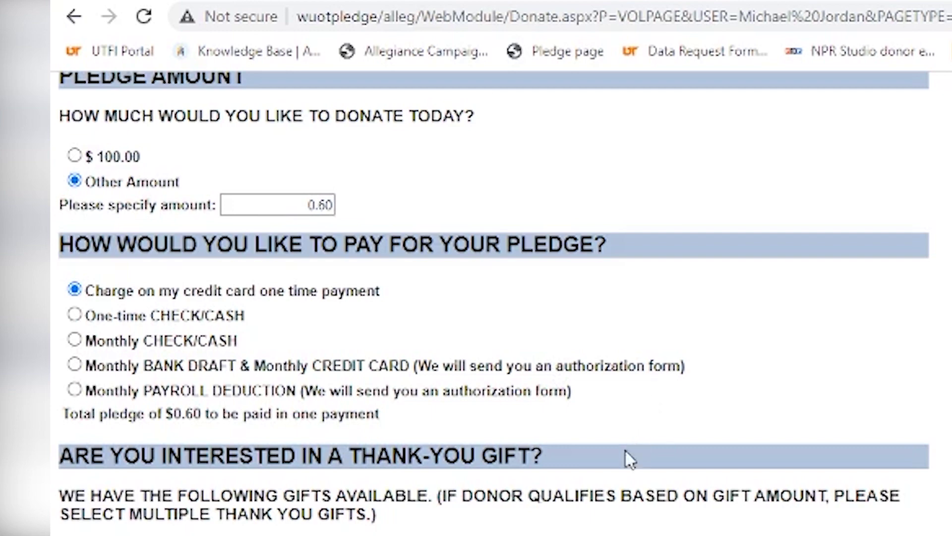
pyautogui.scroll(-3, 689, 402)
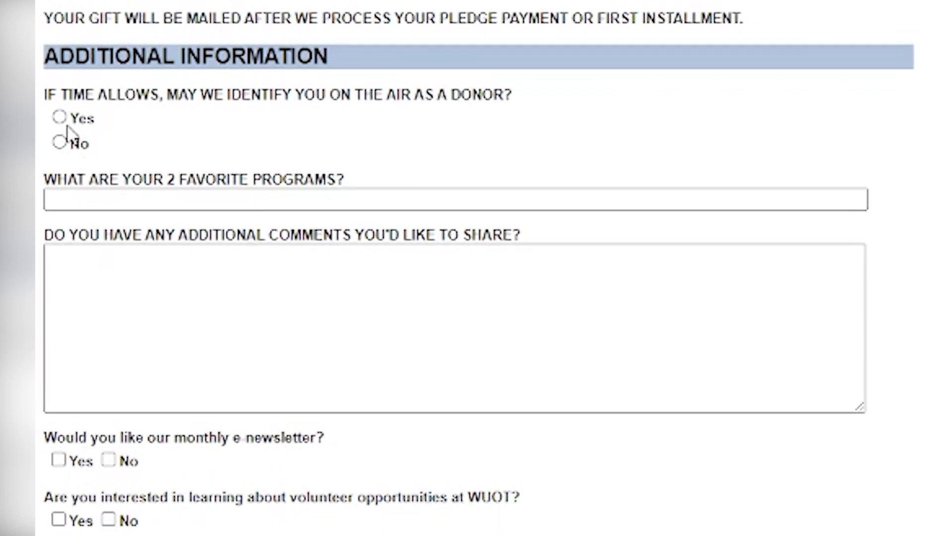
# Answer Yes to on-air mention, list 'Improvisations and Fresh Air', and comment praising the hosts
pyautogui.click(60, 118)
pyautogui.click(358, 199)
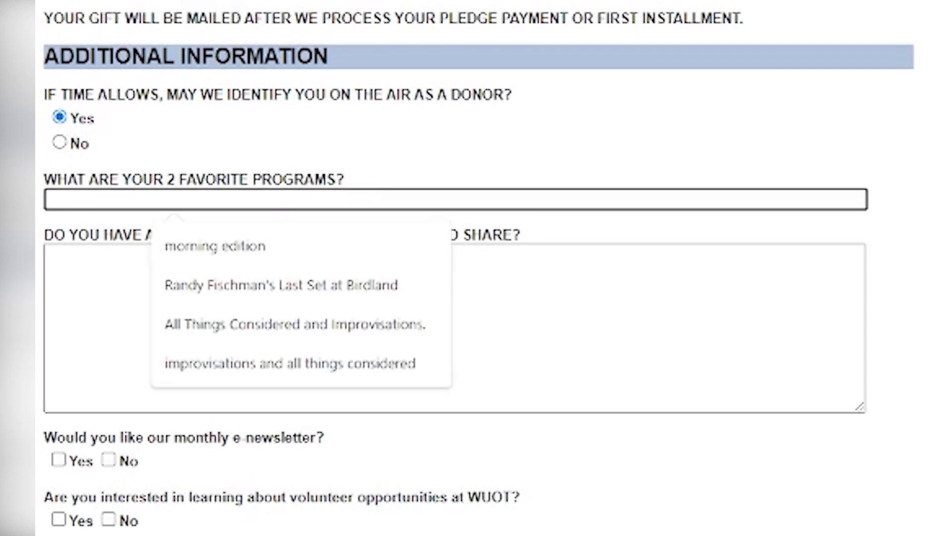
pyautogui.write('Improvisations and')
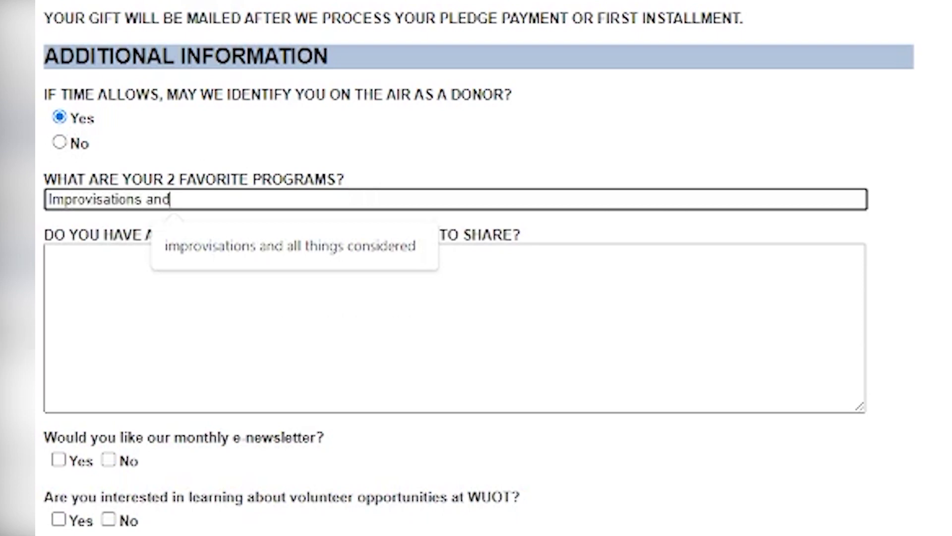
pyautogui.write(' Fresh Air')
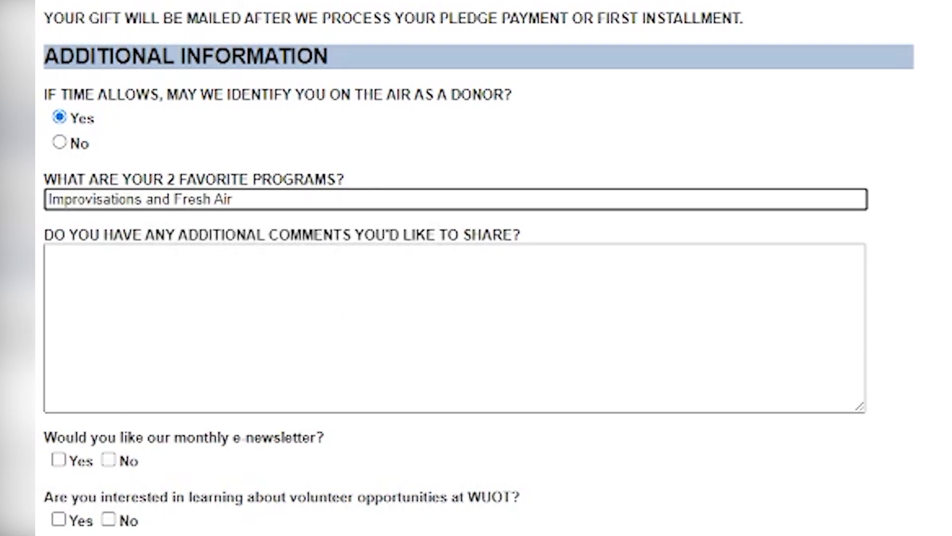
pyautogui.click(47, 256)
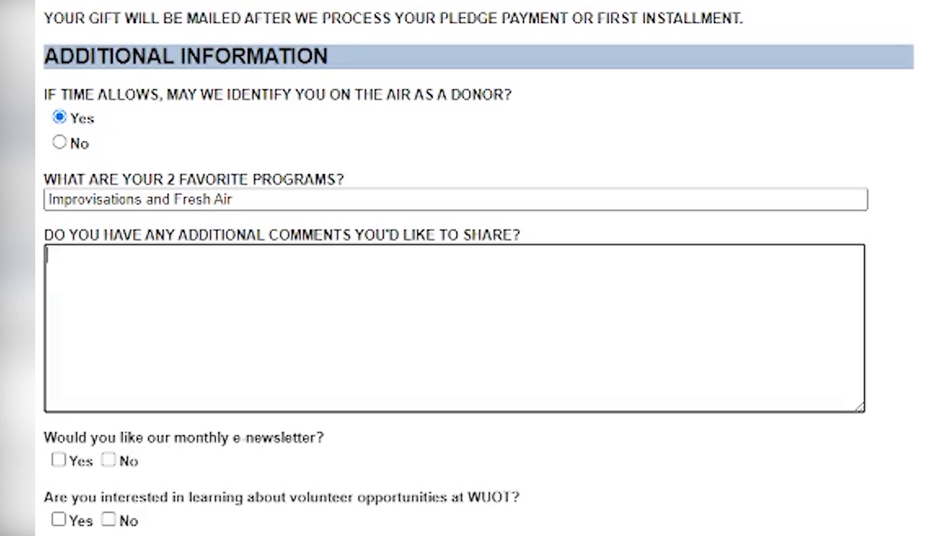
pyautogui.write('I love Melony and Charl')
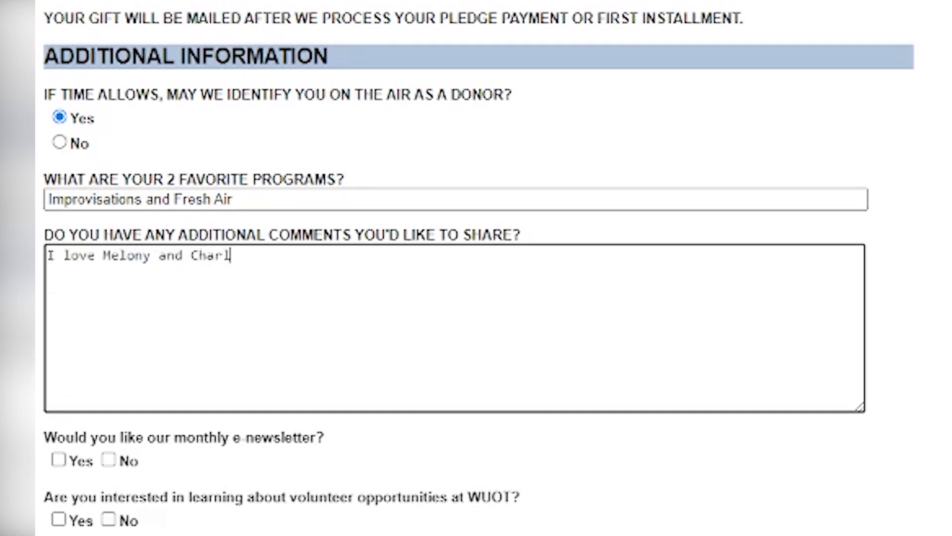
pyautogui.write('otte. Keep up the go')
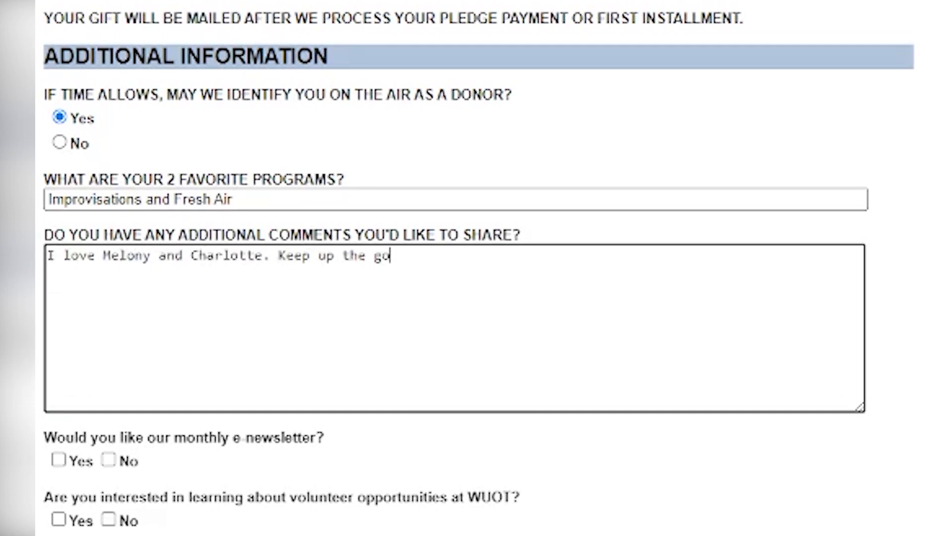
pyautogui.write('od work.')
# Tick Yes for the e-newsletter and volunteer opportunities, then submit the form for review
pyautogui.scroll(-1, 343, 452)
pyautogui.scroll(-1, 133, 405)
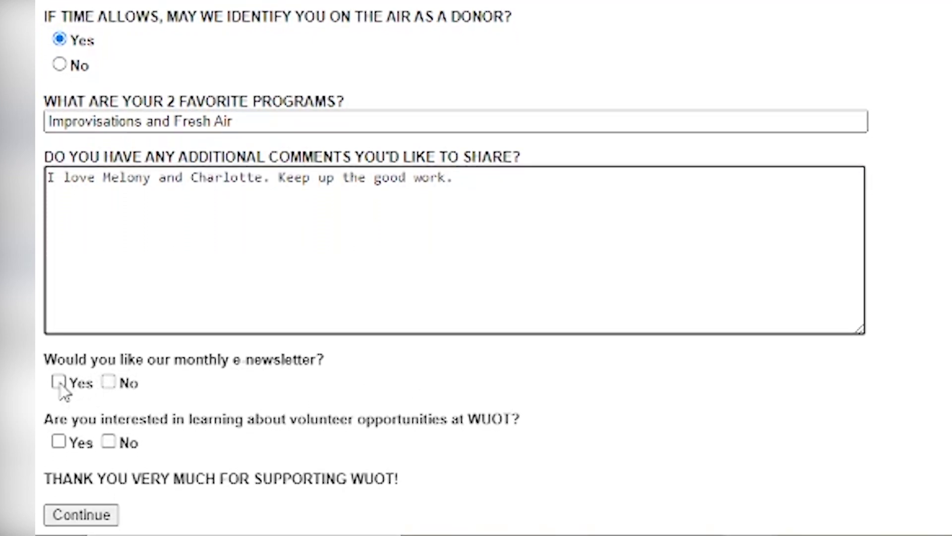
pyautogui.click(59, 383)
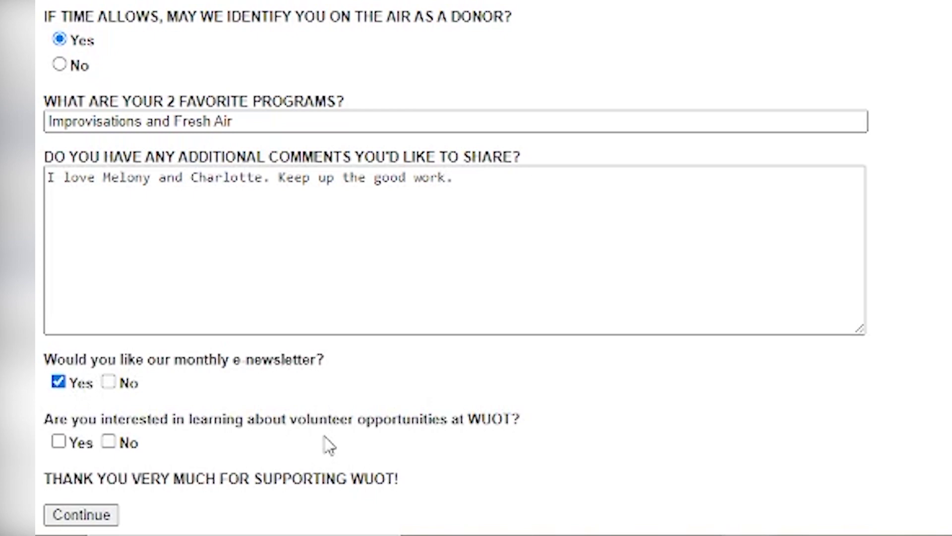
pyautogui.click(58, 441)
pyautogui.click(82, 516)
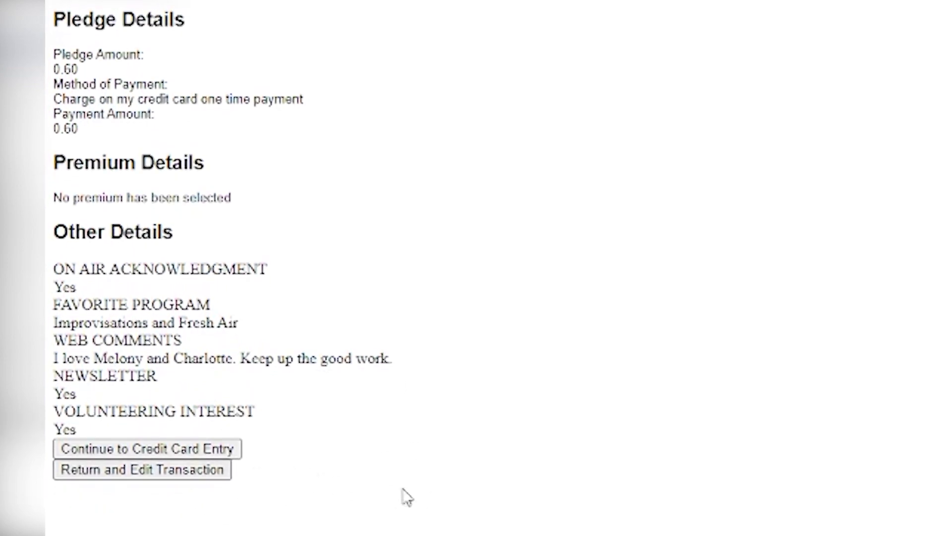
# Continue from the pledge review to the credit card entry page showing 0.60
pyautogui.click(141, 449)
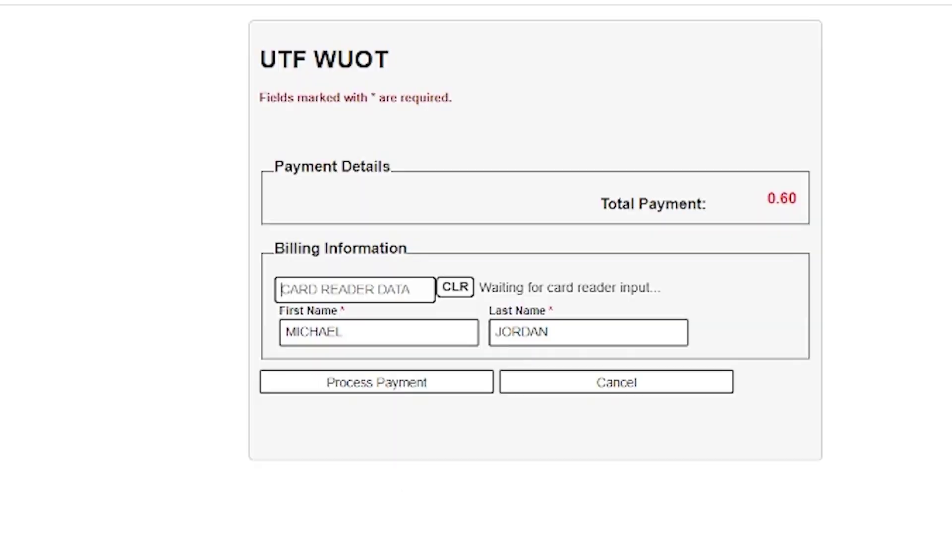